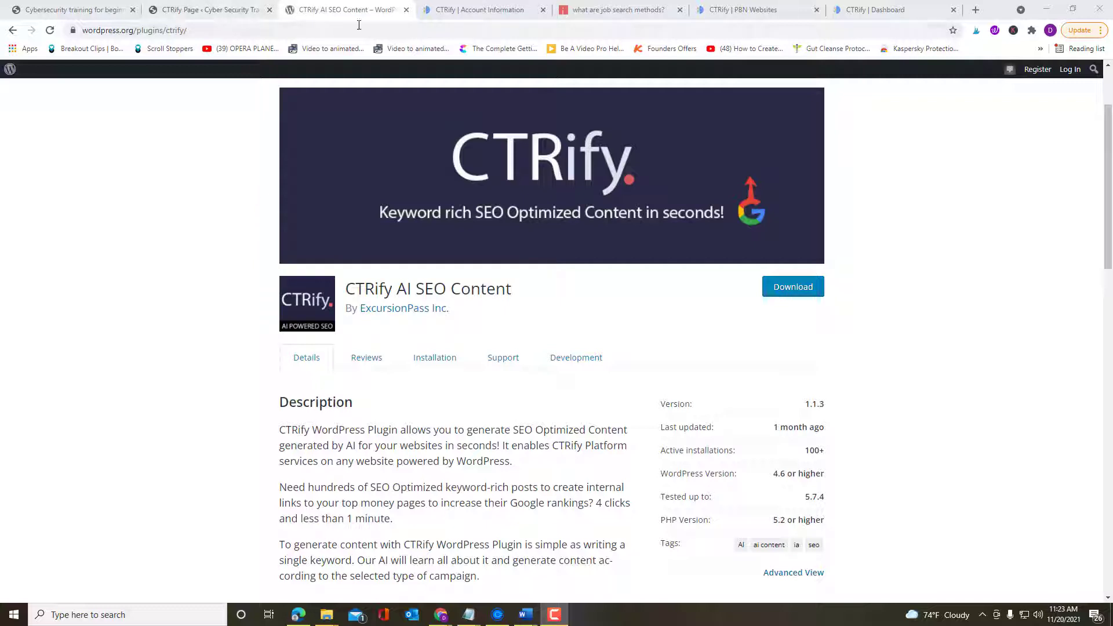
Show the Buy Credits pricing: 500 platform credits at $75, plugin licence $97, 25000 plugin credits $50.
{"action": "left_click", "coordinate": [479, 9]}
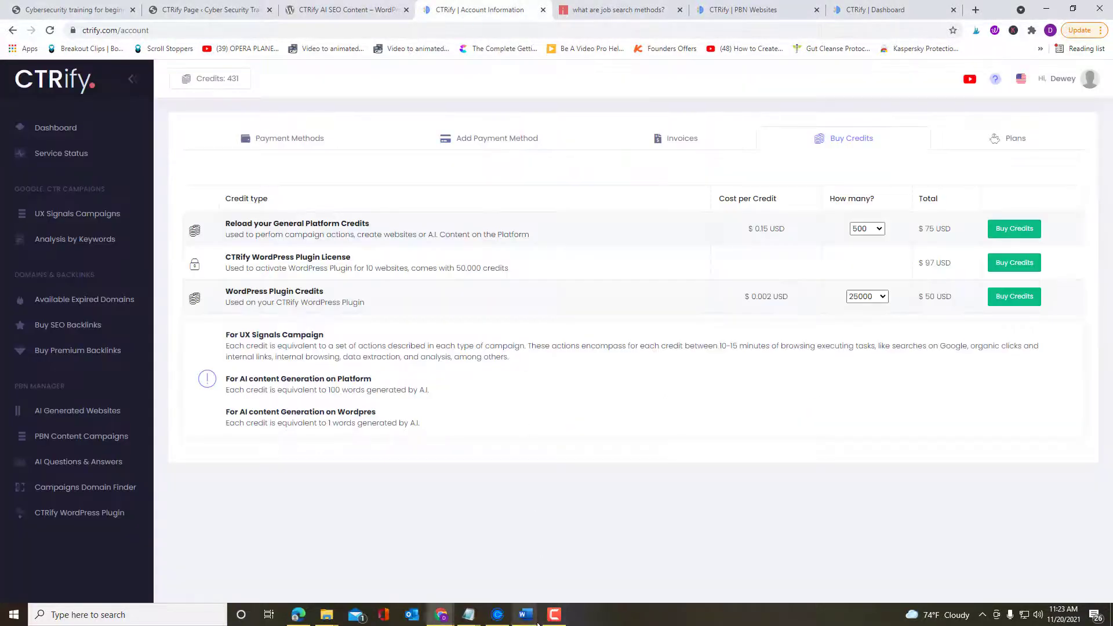
{"action": "mouse_move", "coordinate": [538, 622]}
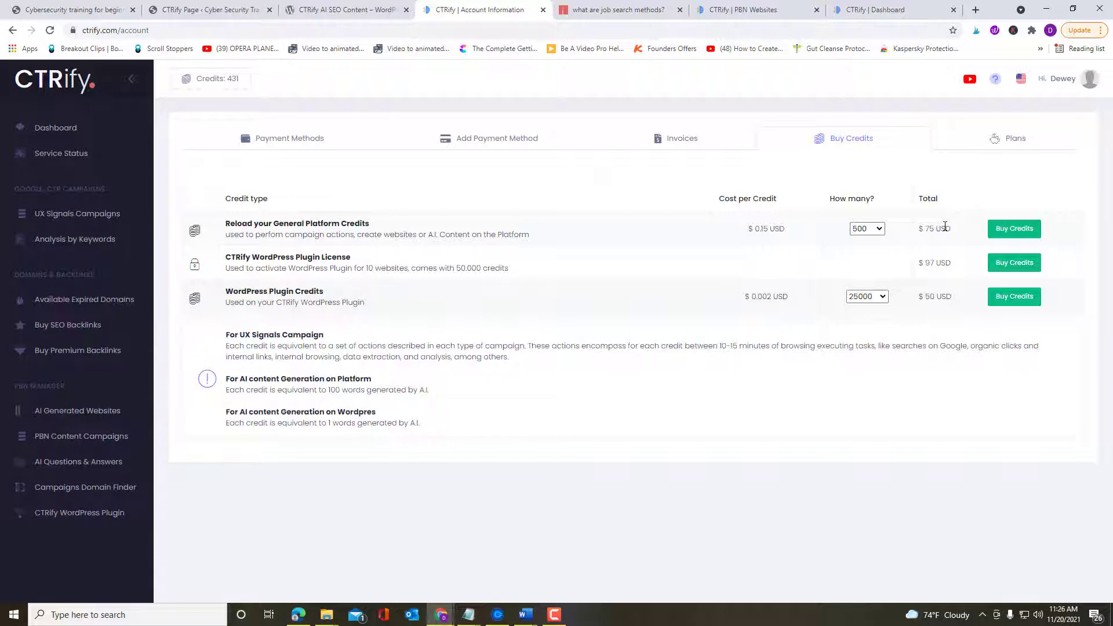
Bring up the CTRify admin campaigns list with the paused Manual Clusters Campaign and its 6 keywords processed into post 13.
{"action": "left_click", "coordinate": [48, 13]}
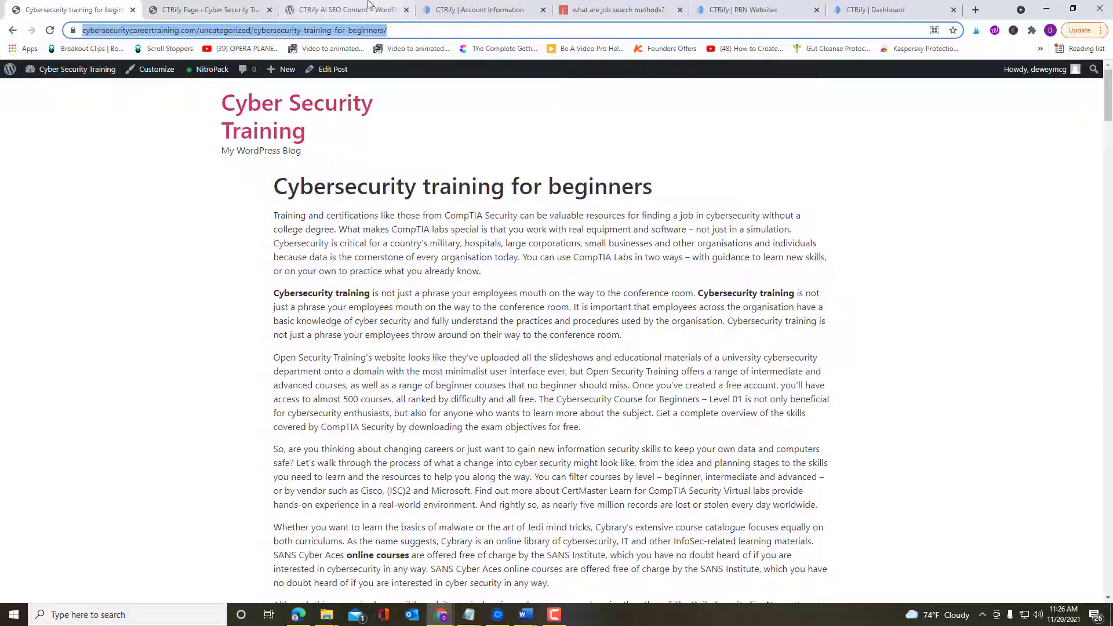
{"action": "left_click", "coordinate": [209, 11]}
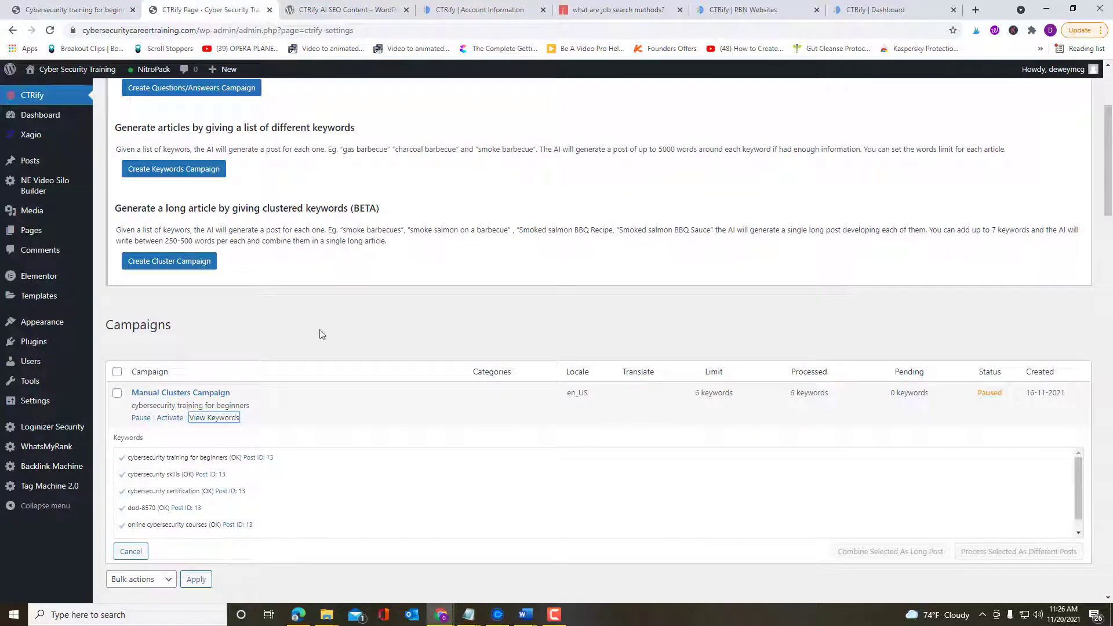
{"action": "scroll", "coordinate": [424, 577], "scroll_direction": "down", "scroll_amount": 1}
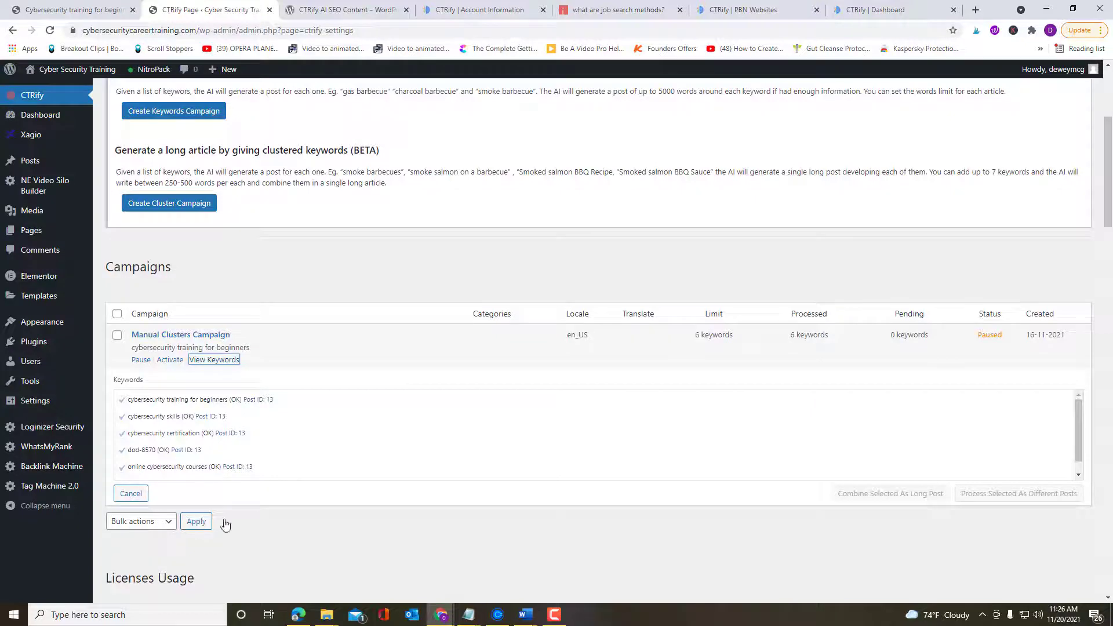
{"action": "scroll", "coordinate": [442, 472], "scroll_direction": "up", "scroll_amount": 1}
{"action": "scroll", "coordinate": [443, 474], "scroll_direction": "up", "scroll_amount": 2}
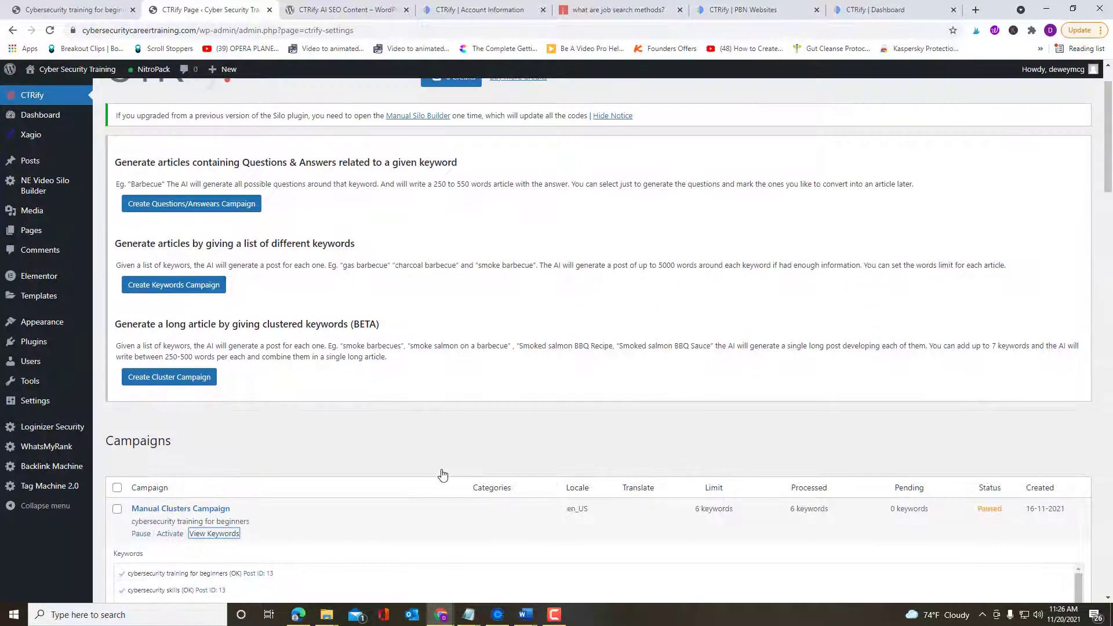
{"action": "scroll", "coordinate": [455, 395], "scroll_direction": "down", "scroll_amount": 3}
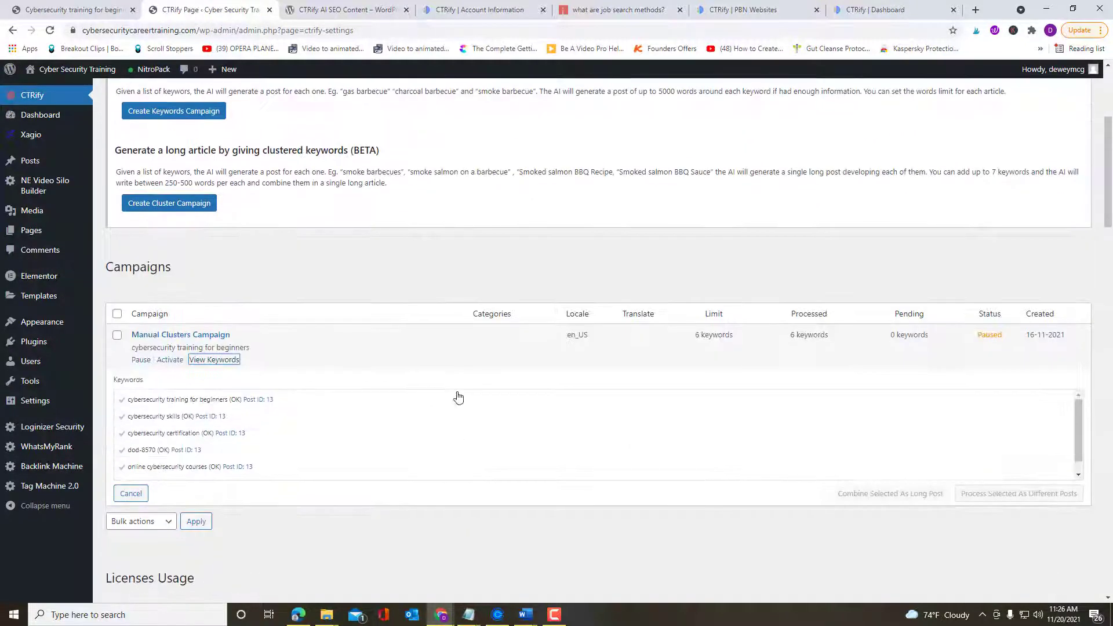
Scroll the 'Cybersecurity training for beginners' post down to its References, then back up.
{"action": "left_click", "coordinate": [63, 10]}
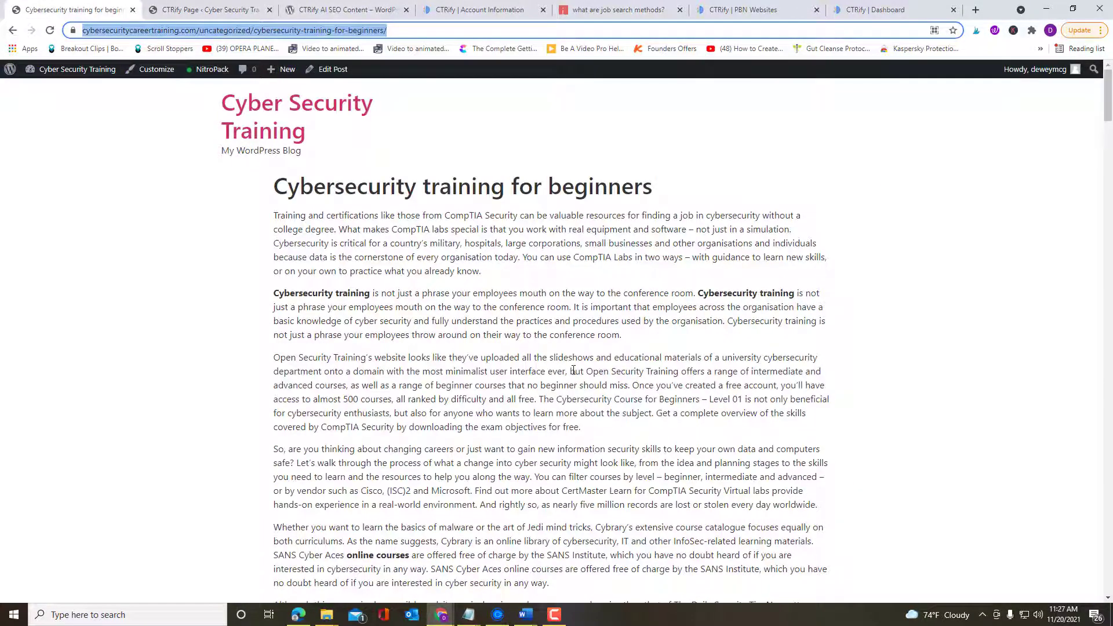
{"action": "scroll", "coordinate": [574, 372], "scroll_direction": "down", "scroll_amount": 9}
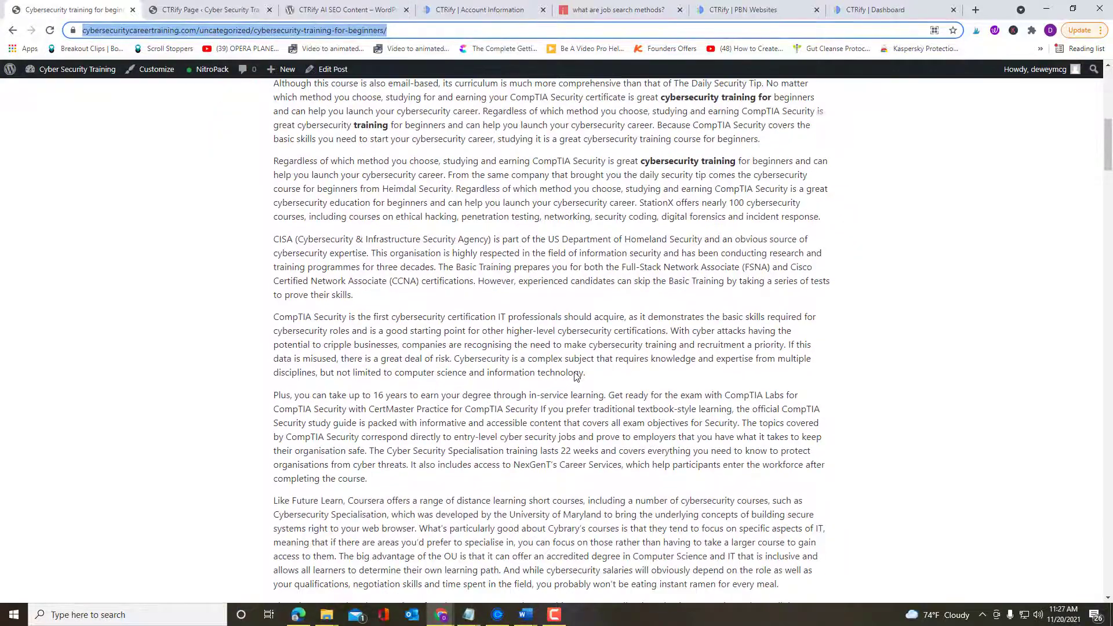
{"action": "scroll", "coordinate": [576, 376], "scroll_direction": "down", "scroll_amount": 6}
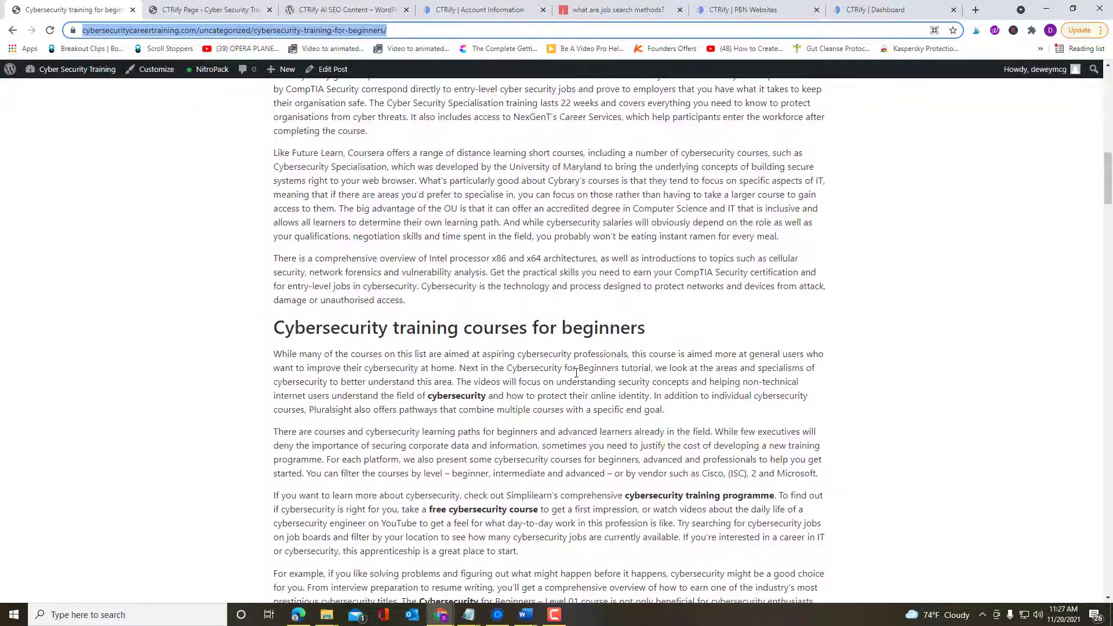
{"action": "scroll", "coordinate": [576, 373], "scroll_direction": "down", "scroll_amount": 12}
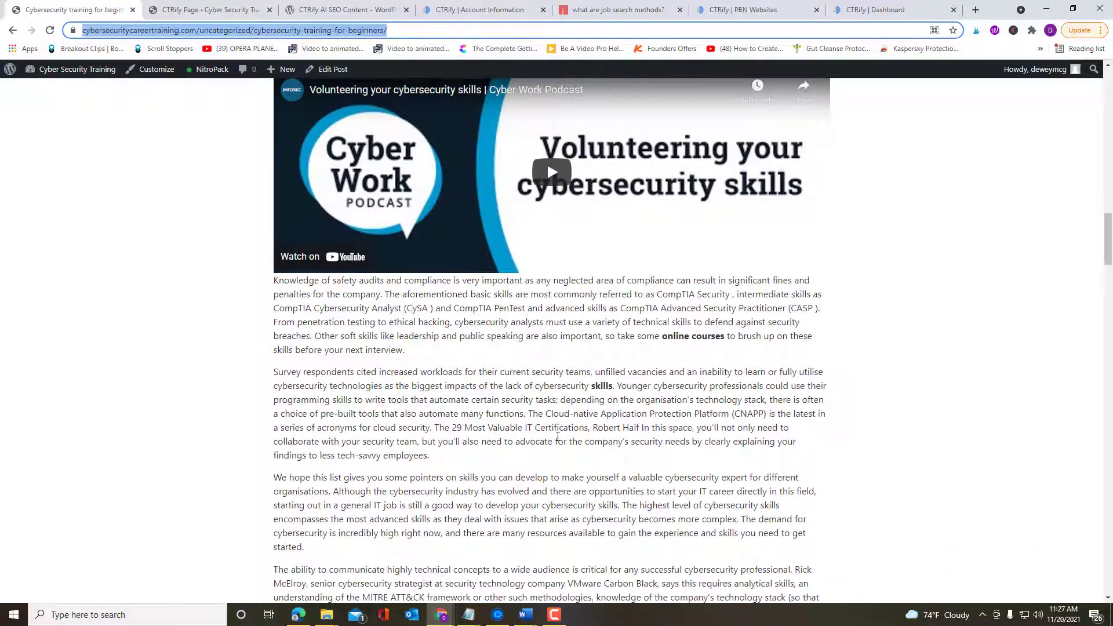
{"action": "scroll", "coordinate": [557, 436], "scroll_direction": "down", "scroll_amount": 10}
{"action": "scroll", "coordinate": [557, 436], "scroll_direction": "up", "scroll_amount": 14}
{"action": "scroll", "coordinate": [557, 436], "scroll_direction": "down", "scroll_amount": 18}
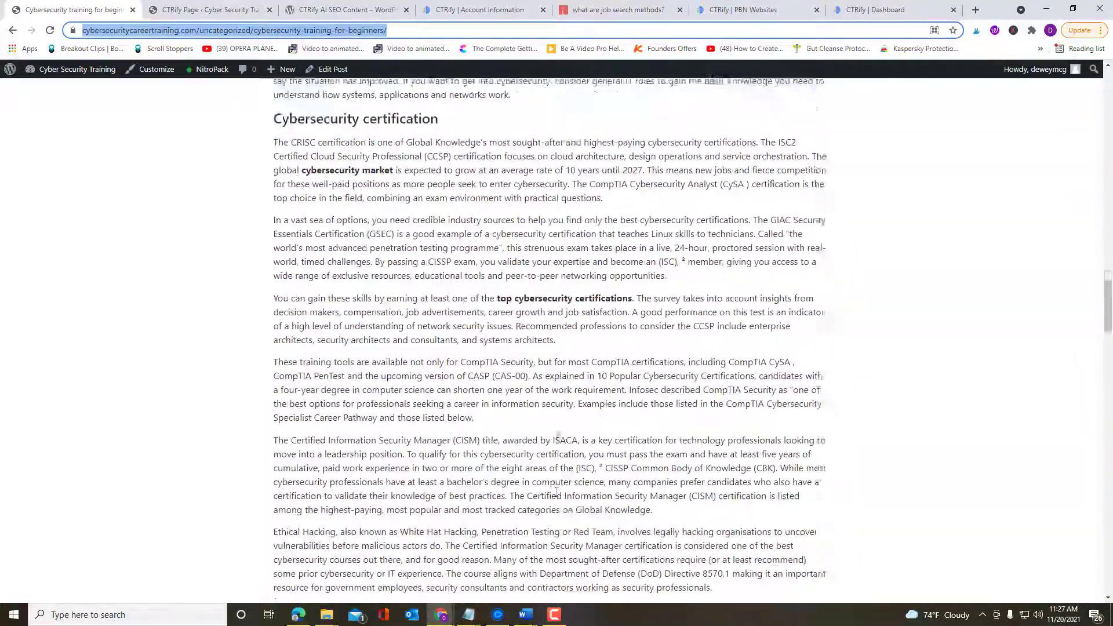
{"action": "scroll", "coordinate": [556, 438], "scroll_direction": "down", "scroll_amount": 12}
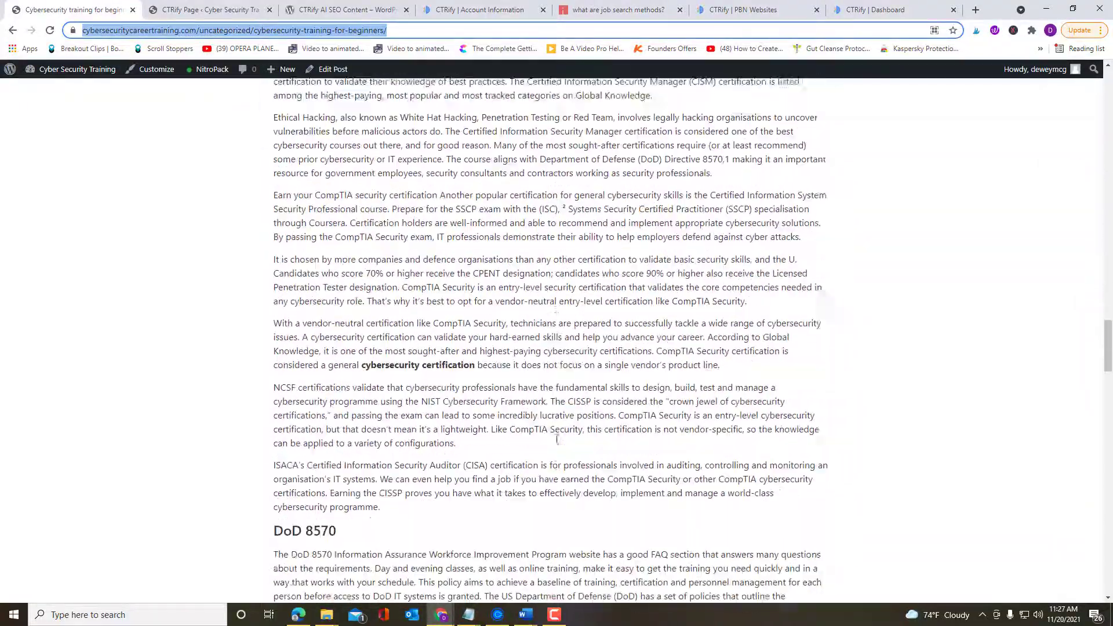
{"action": "scroll", "coordinate": [556, 438], "scroll_direction": "down", "scroll_amount": 18}
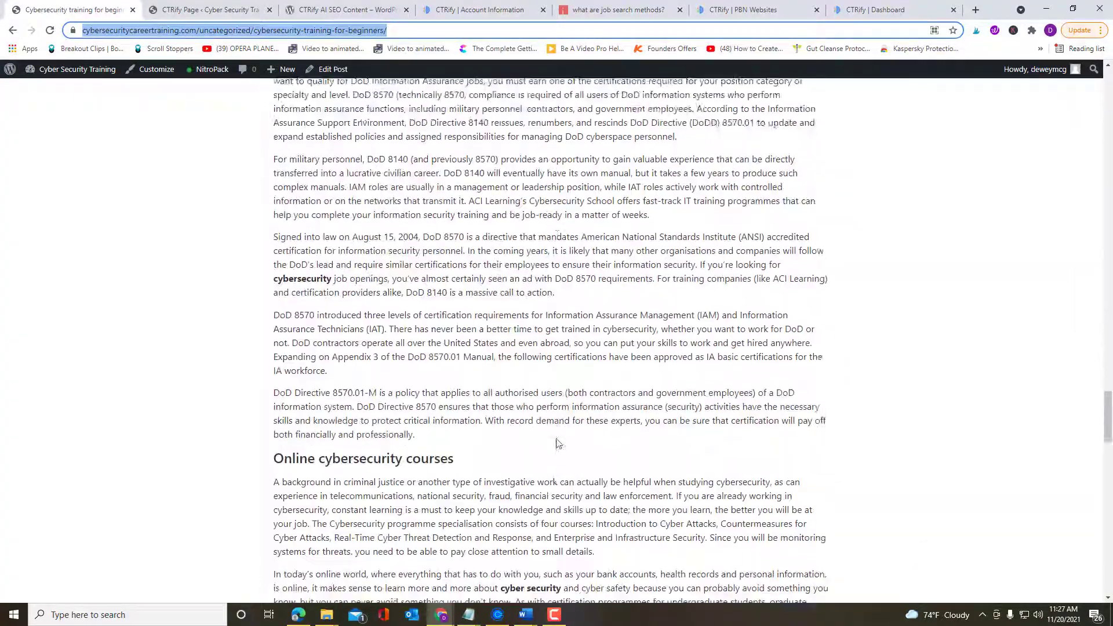
{"action": "scroll", "coordinate": [557, 442], "scroll_direction": "down", "scroll_amount": 20}
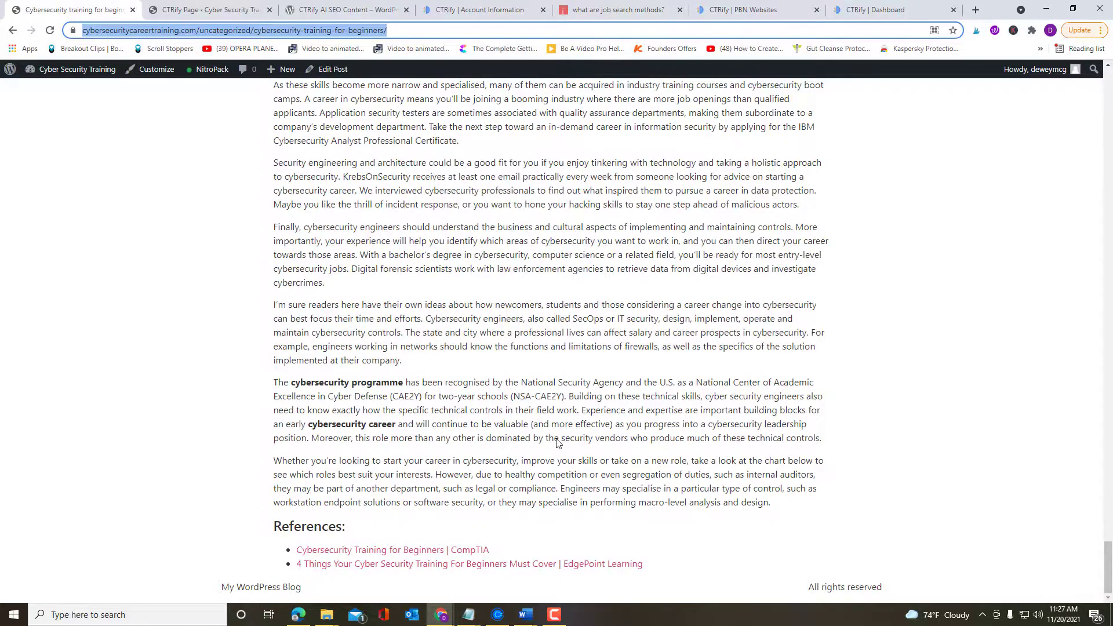
{"action": "scroll", "coordinate": [557, 442], "scroll_direction": "up", "scroll_amount": 9}
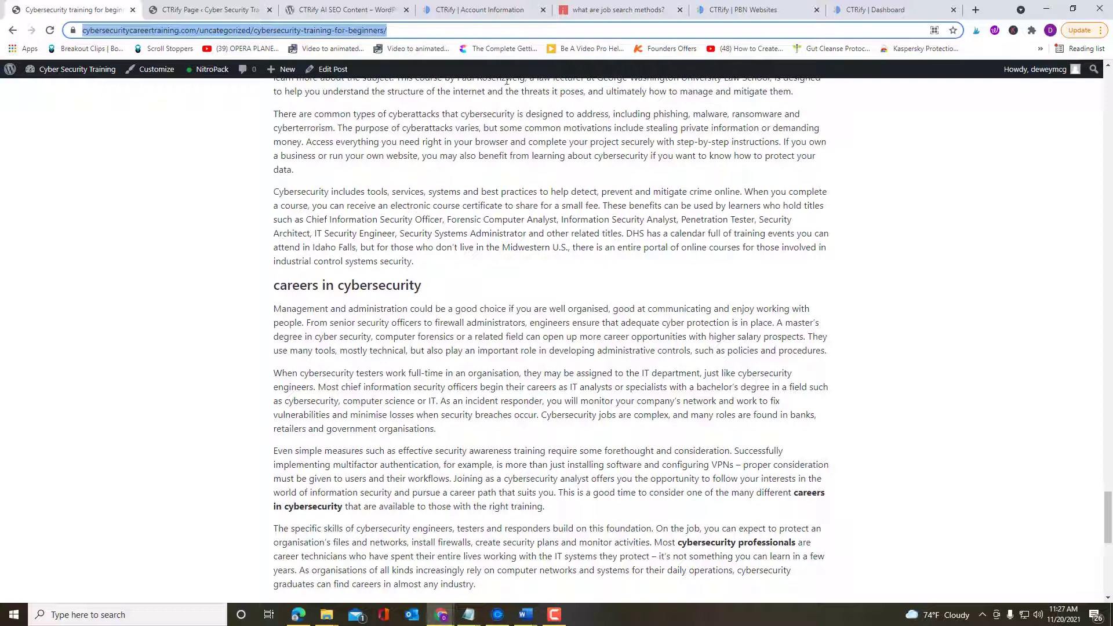
Glance at the CTRify WordPress.org listing and credit pricing, then open the PBN websites list.
{"action": "left_click", "coordinate": [347, 11]}
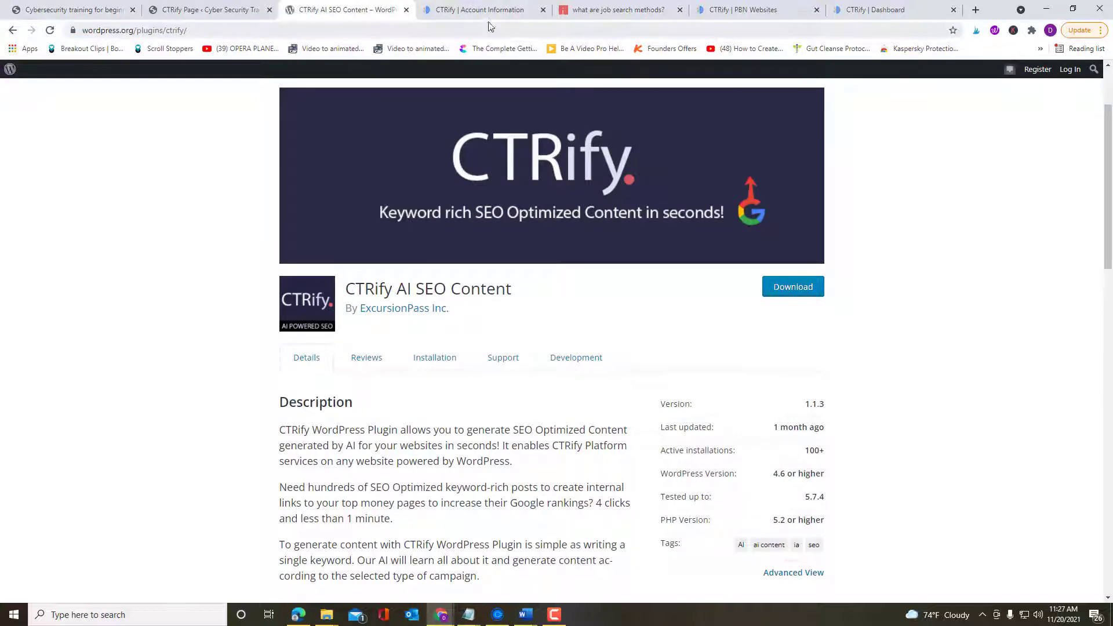
{"action": "left_click", "coordinate": [501, 10]}
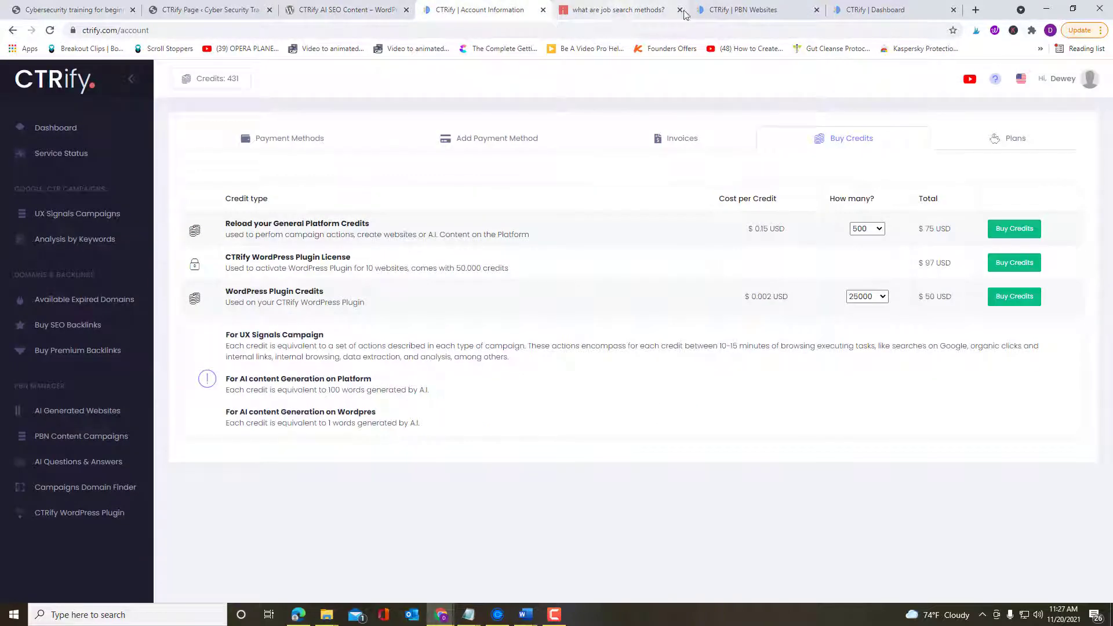
{"action": "left_click", "coordinate": [748, 10]}
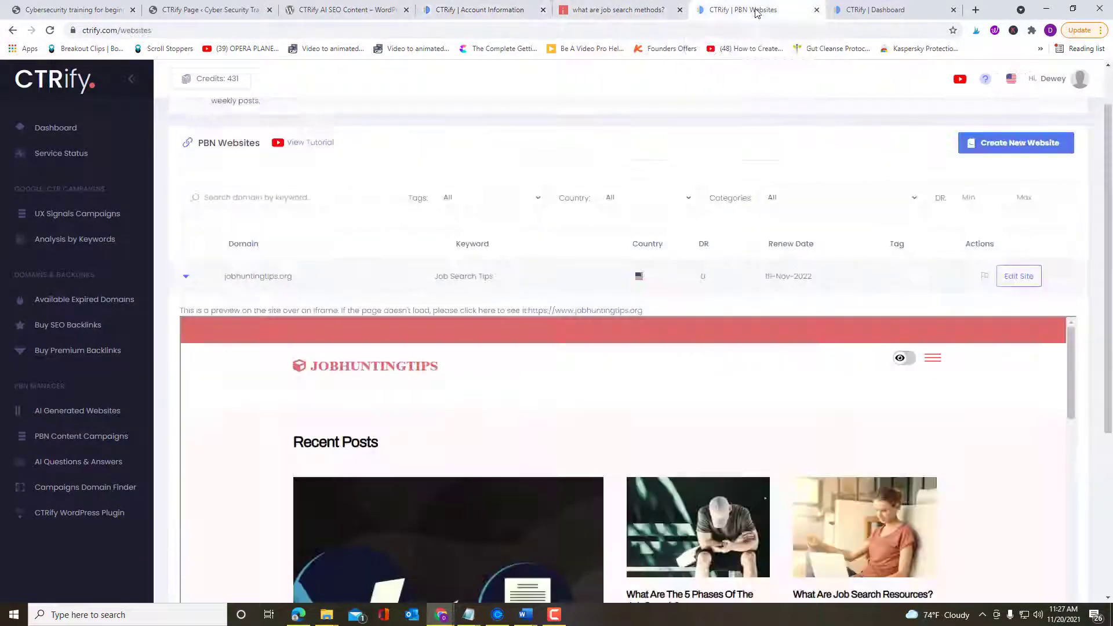
{"action": "scroll", "coordinate": [553, 402], "scroll_direction": "up", "scroll_amount": 1}
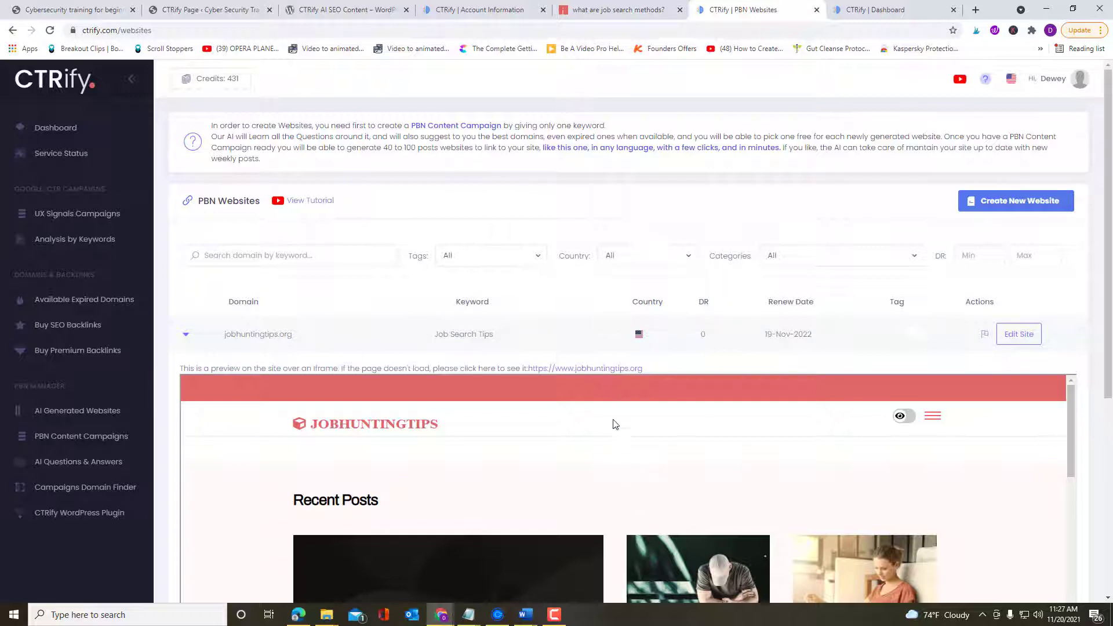
{"action": "scroll", "coordinate": [616, 446], "scroll_direction": "down", "scroll_amount": 3}
{"action": "scroll", "coordinate": [618, 452], "scroll_direction": "up", "scroll_amount": 2}
Switch the jobhuntingtips.org site preview to dark mode and back to light mode.
{"action": "left_click", "coordinate": [902, 417]}
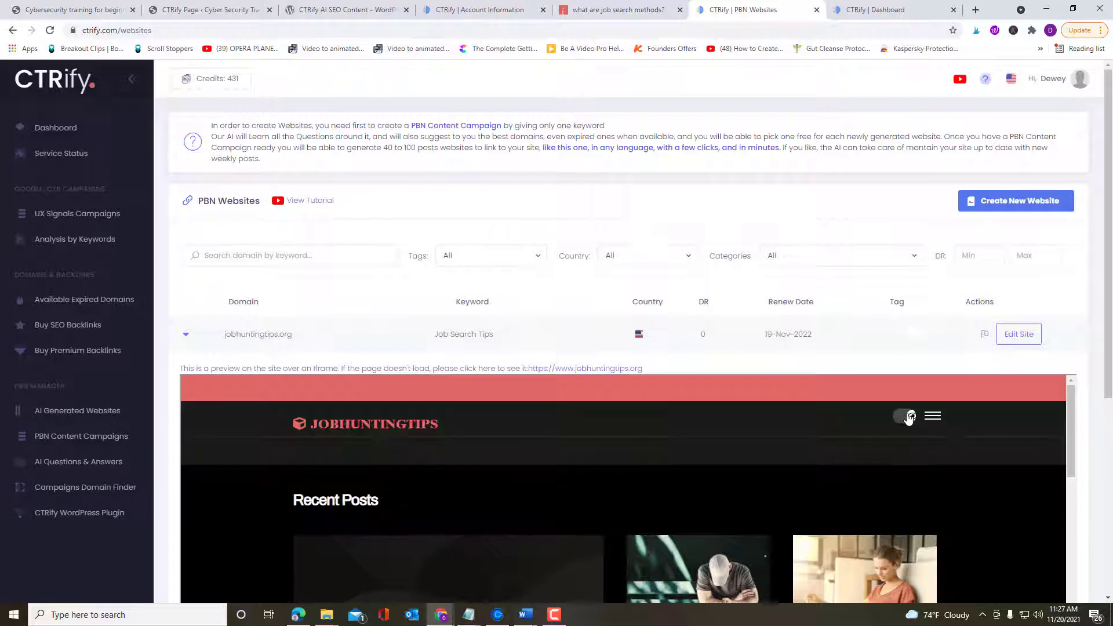
{"action": "scroll", "coordinate": [960, 470], "scroll_direction": "down", "scroll_amount": 3}
{"action": "scroll", "coordinate": [956, 457], "scroll_direction": "up", "scroll_amount": 5}
{"action": "scroll", "coordinate": [933, 464], "scroll_direction": "down", "scroll_amount": 5}
{"action": "scroll", "coordinate": [930, 464], "scroll_direction": "down", "scroll_amount": 3}
{"action": "scroll", "coordinate": [922, 429], "scroll_direction": "up", "scroll_amount": 2}
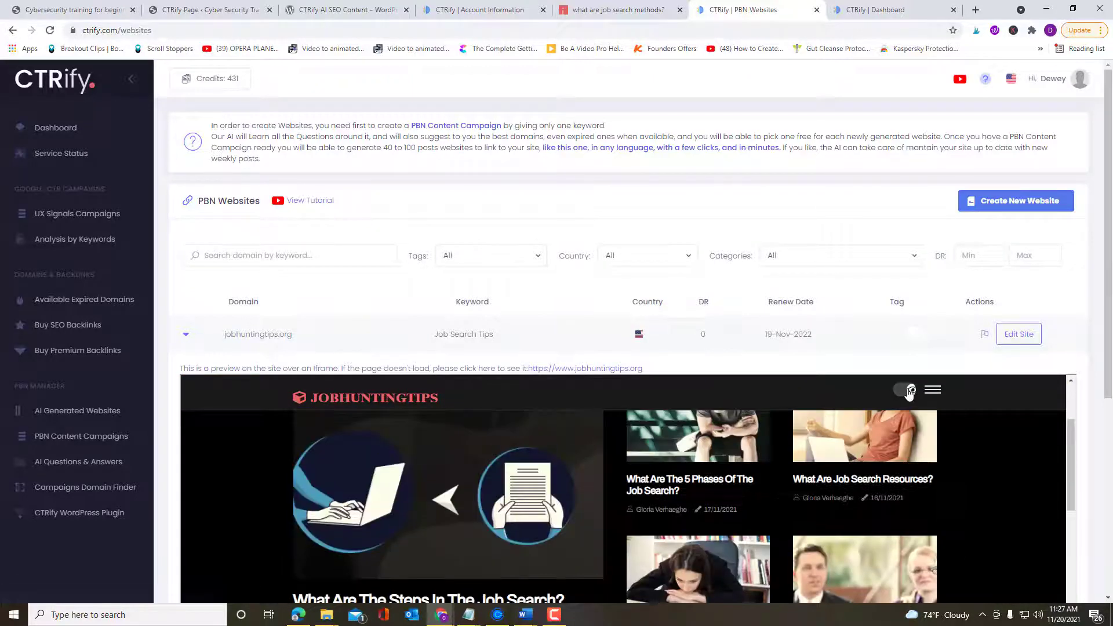
{"action": "left_click", "coordinate": [904, 389]}
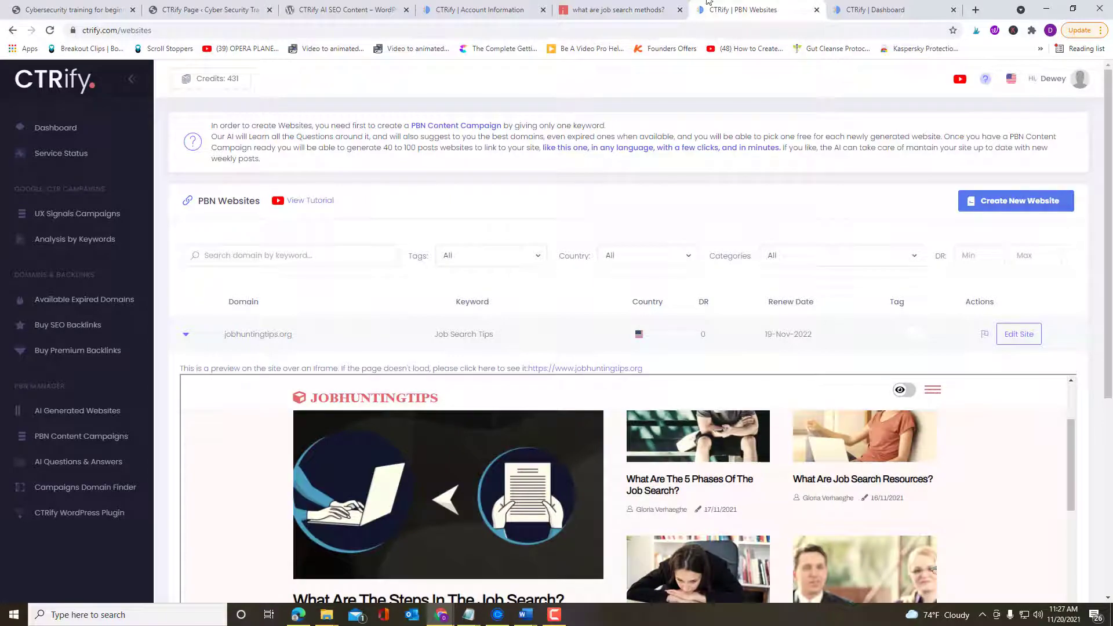
View the live jobhuntingtips.org site with its recent job search posts.
{"action": "left_click", "coordinate": [603, 11]}
{"action": "scroll", "coordinate": [507, 284], "scroll_direction": "up", "scroll_amount": 2}
{"action": "scroll", "coordinate": [507, 283], "scroll_direction": "up", "scroll_amount": 15}
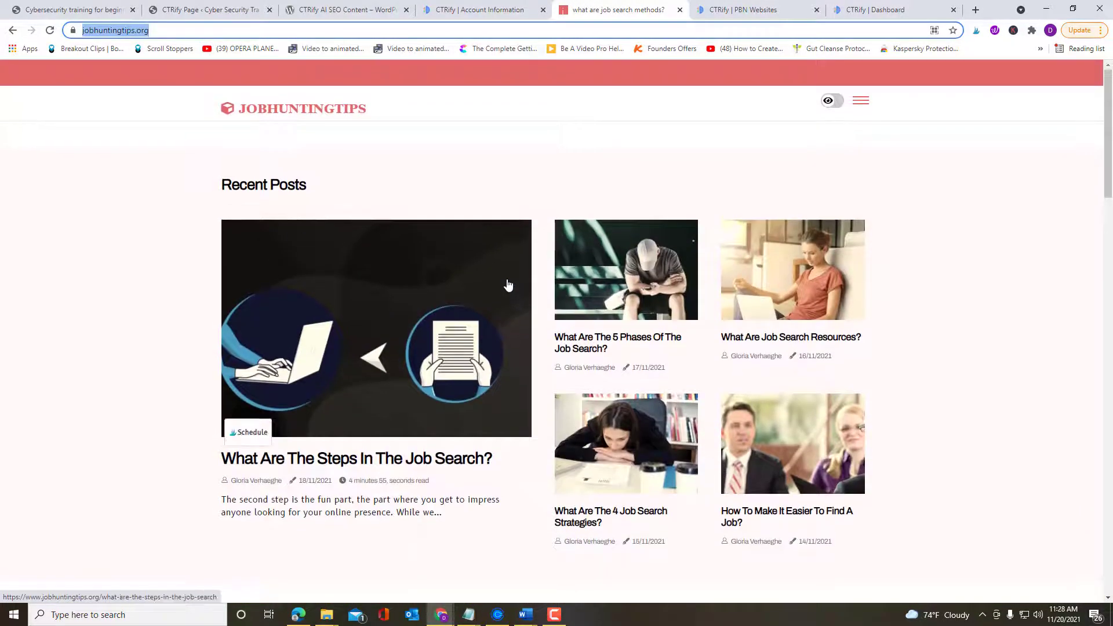
Switch jobhuntingtips.org to dark mode and back to light mode.
{"action": "scroll", "coordinate": [510, 284], "scroll_direction": "down", "scroll_amount": 5}
{"action": "scroll", "coordinate": [512, 283], "scroll_direction": "up", "scroll_amount": 4}
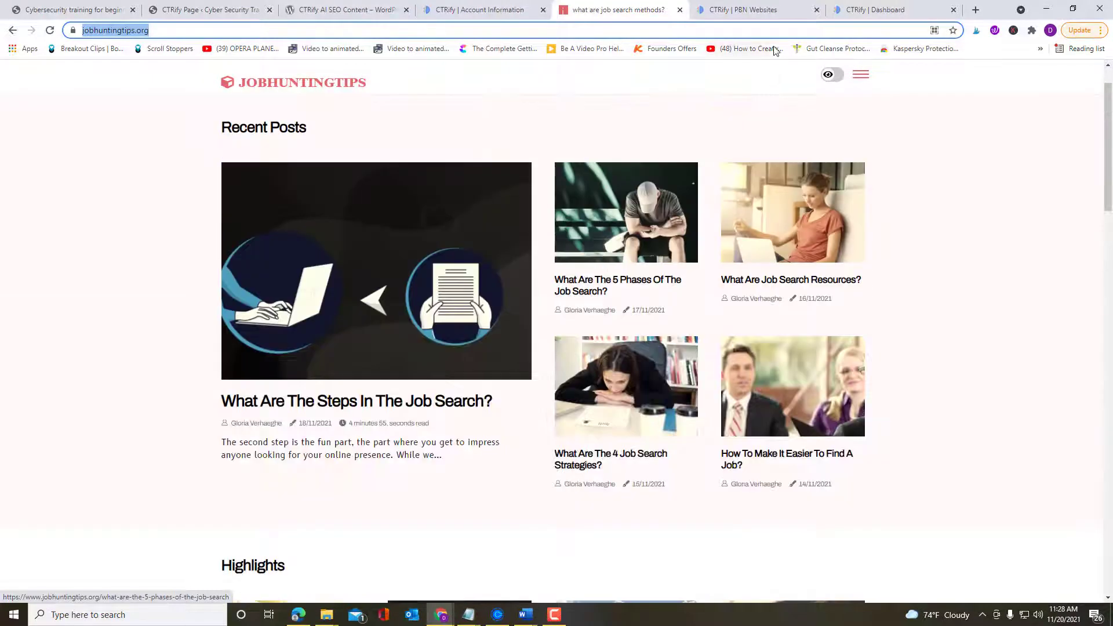
{"action": "left_click", "coordinate": [827, 76]}
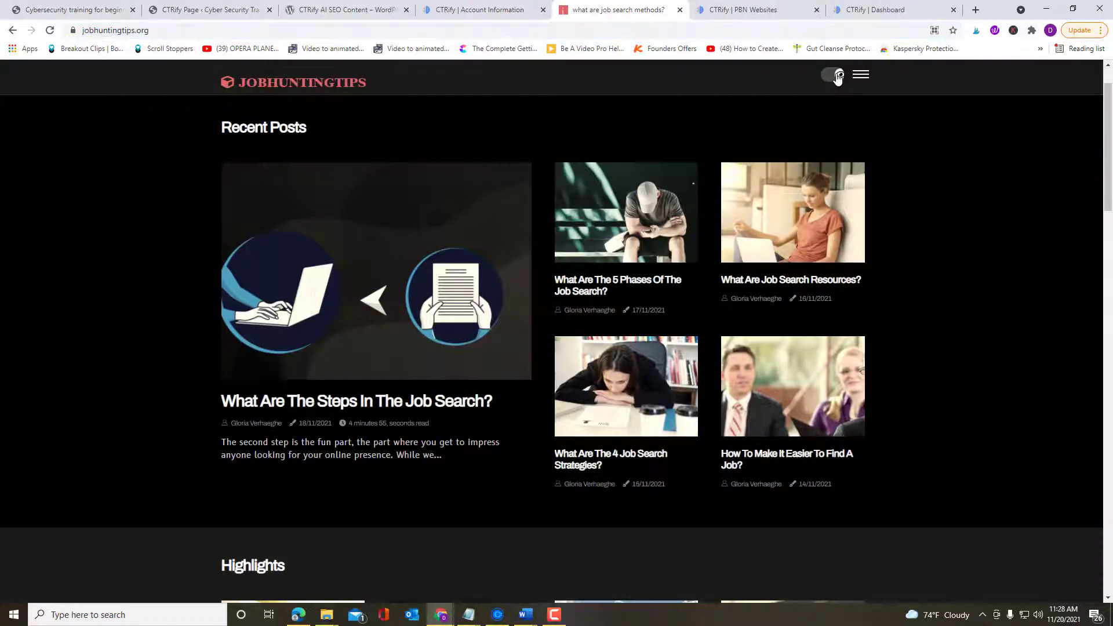
{"action": "left_click", "coordinate": [838, 78]}
Scroll the homepage and open the post 'What Are The Steps In The Job Search?'.
{"action": "scroll", "coordinate": [455, 414], "scroll_direction": "down", "scroll_amount": 12}
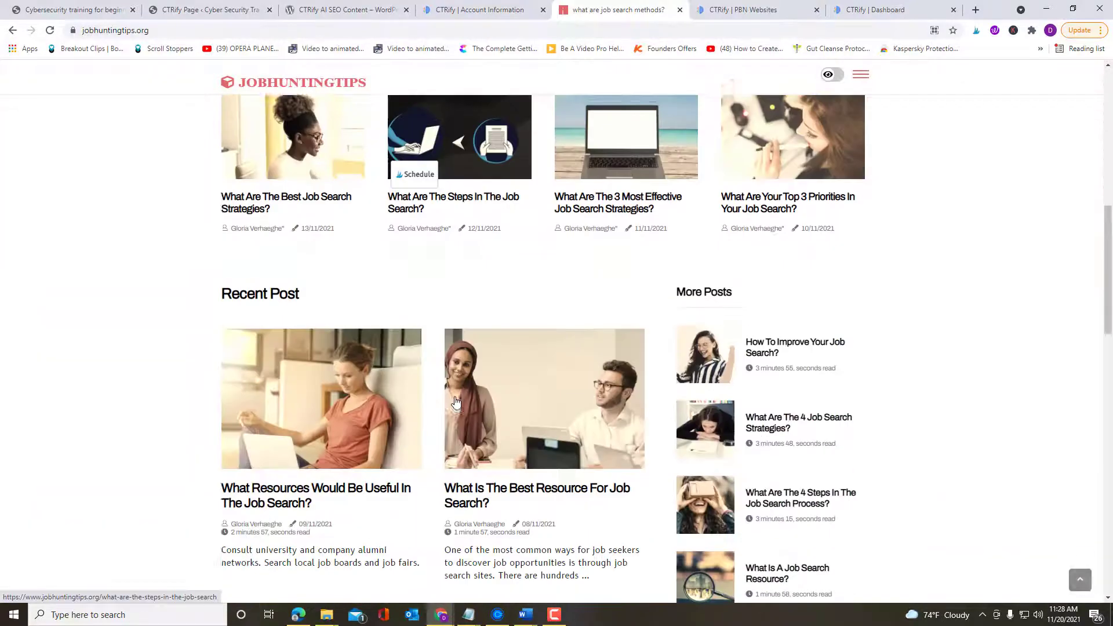
{"action": "scroll", "coordinate": [455, 402], "scroll_direction": "down", "scroll_amount": 15}
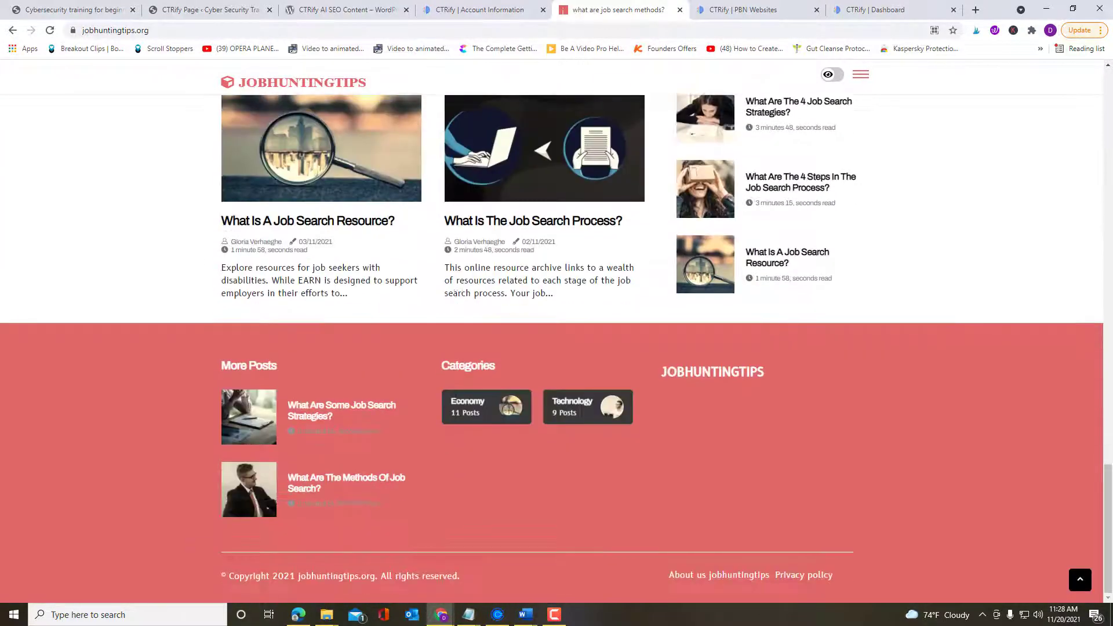
{"action": "scroll", "coordinate": [522, 408], "scroll_direction": "up", "scroll_amount": 1}
{"action": "scroll", "coordinate": [556, 464], "scroll_direction": "down", "scroll_amount": 2}
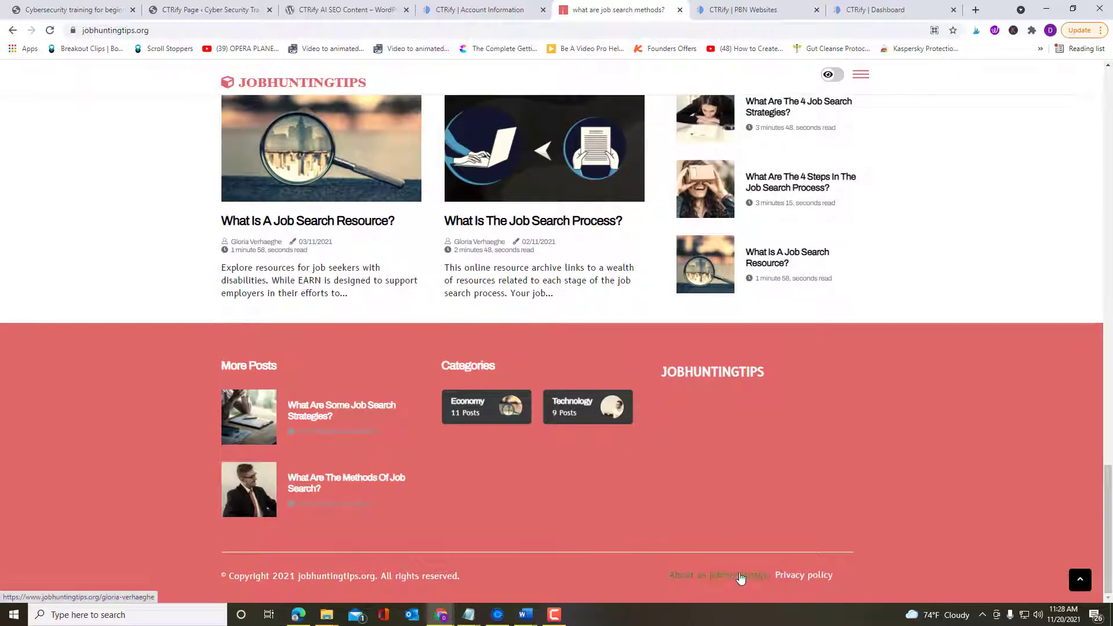
{"action": "scroll", "coordinate": [621, 523], "scroll_direction": "up", "scroll_amount": 15}
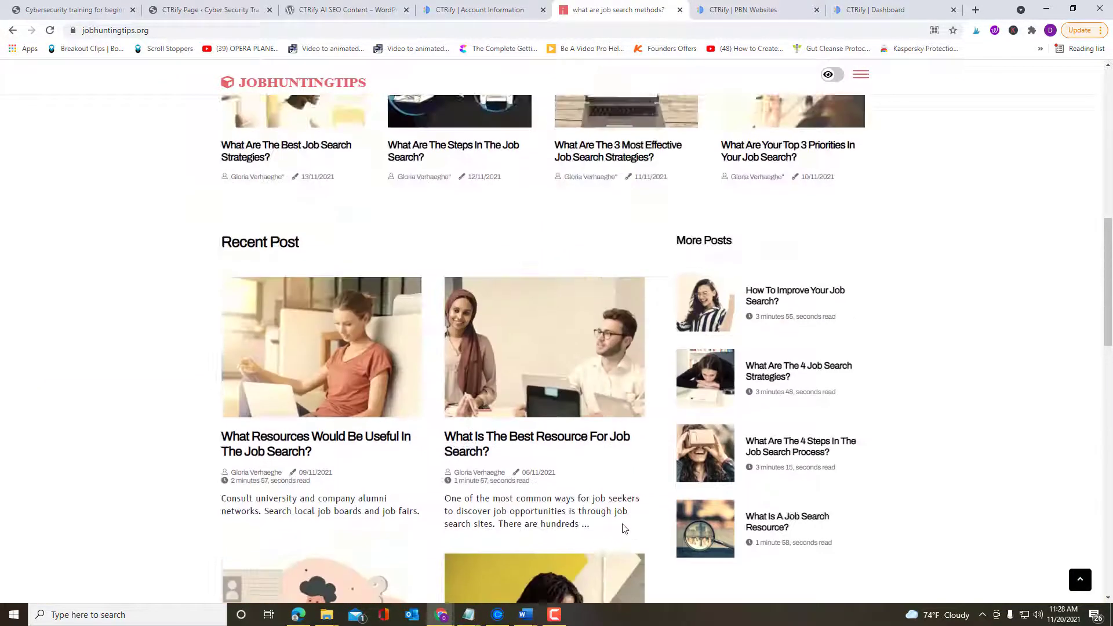
{"action": "scroll", "coordinate": [622, 523], "scroll_direction": "up", "scroll_amount": 3}
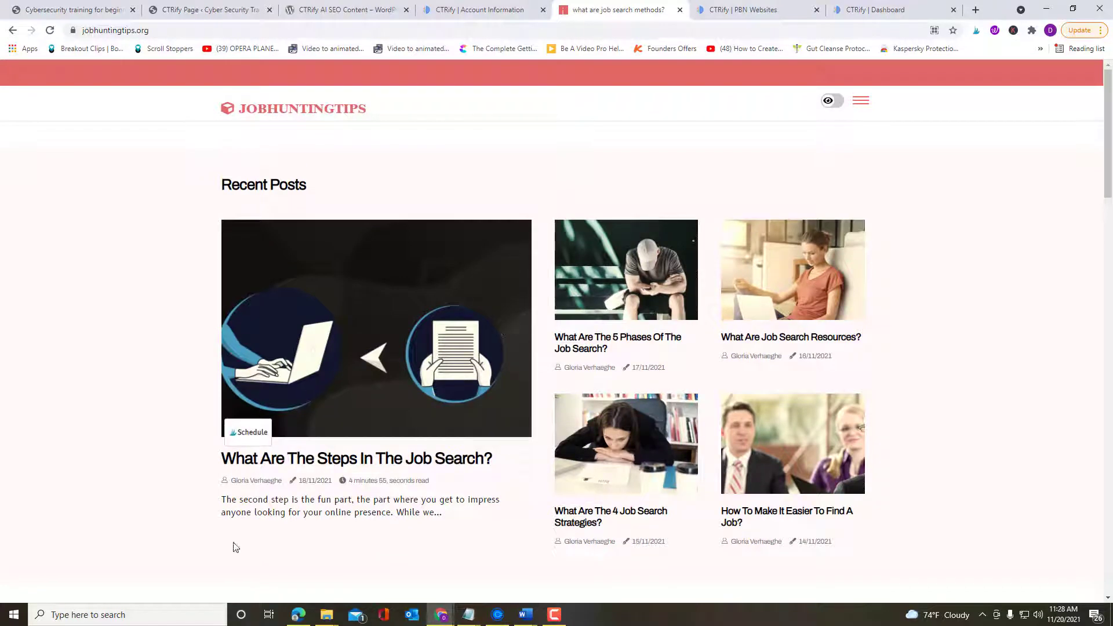
{"action": "left_click", "coordinate": [307, 457]}
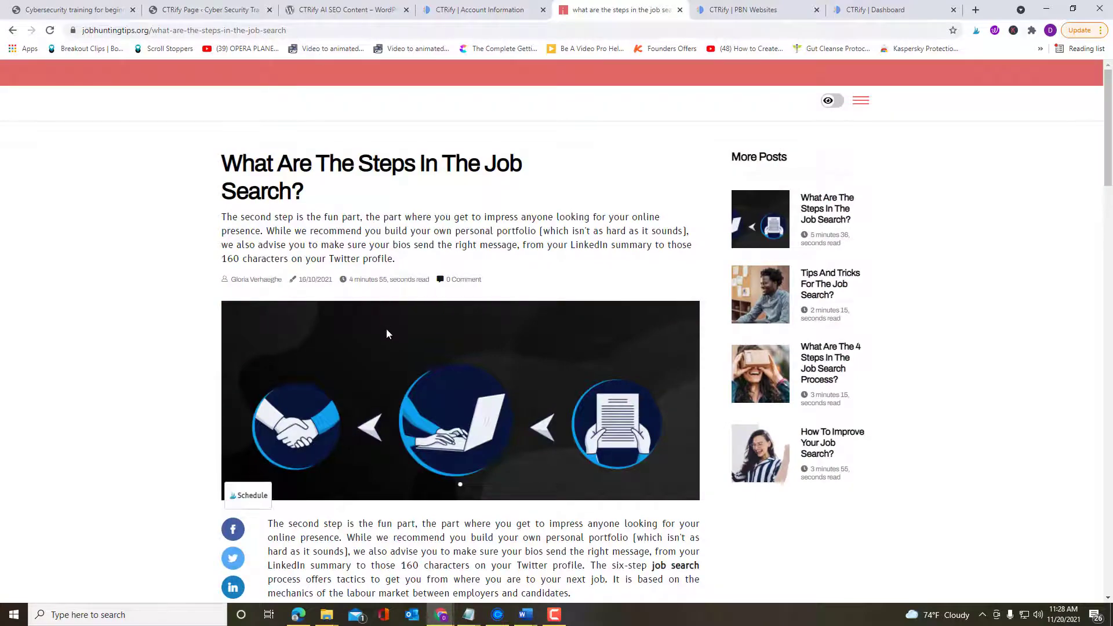
{"action": "scroll", "coordinate": [393, 465], "scroll_direction": "down", "scroll_amount": 20}
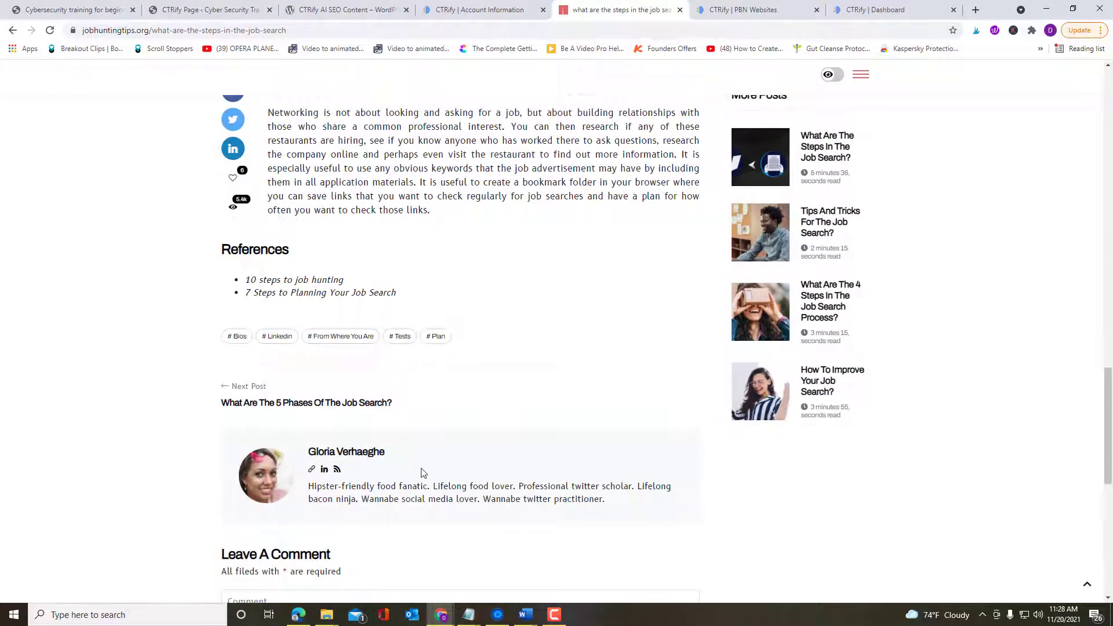
{"action": "scroll", "coordinate": [423, 474], "scroll_direction": "down", "scroll_amount": 4}
{"action": "scroll", "coordinate": [427, 483], "scroll_direction": "up", "scroll_amount": 15}
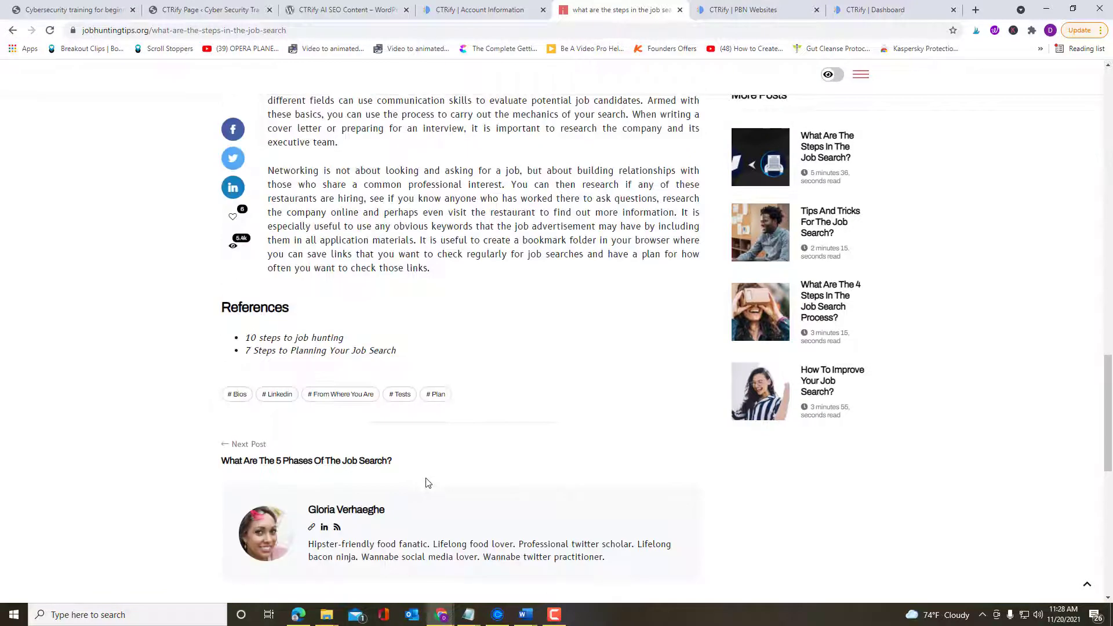
{"action": "scroll", "coordinate": [429, 485], "scroll_direction": "up", "scroll_amount": 15}
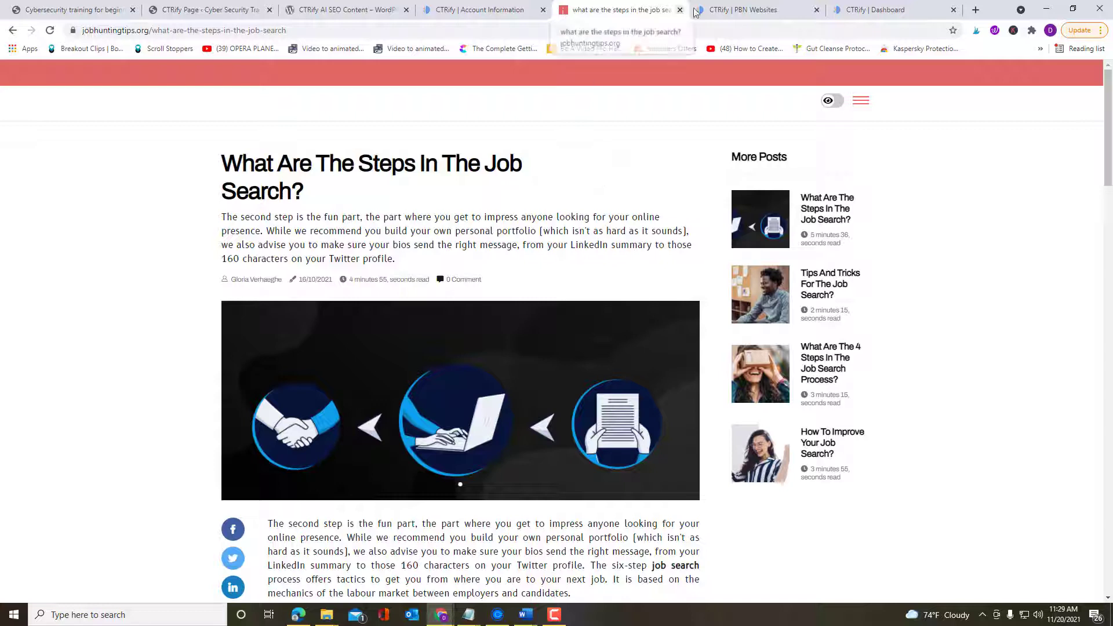
Review the CTRify dashboard: 1 active campaign, 23 done actions, latest clicks and device distribution.
{"action": "left_click", "coordinate": [921, 7]}
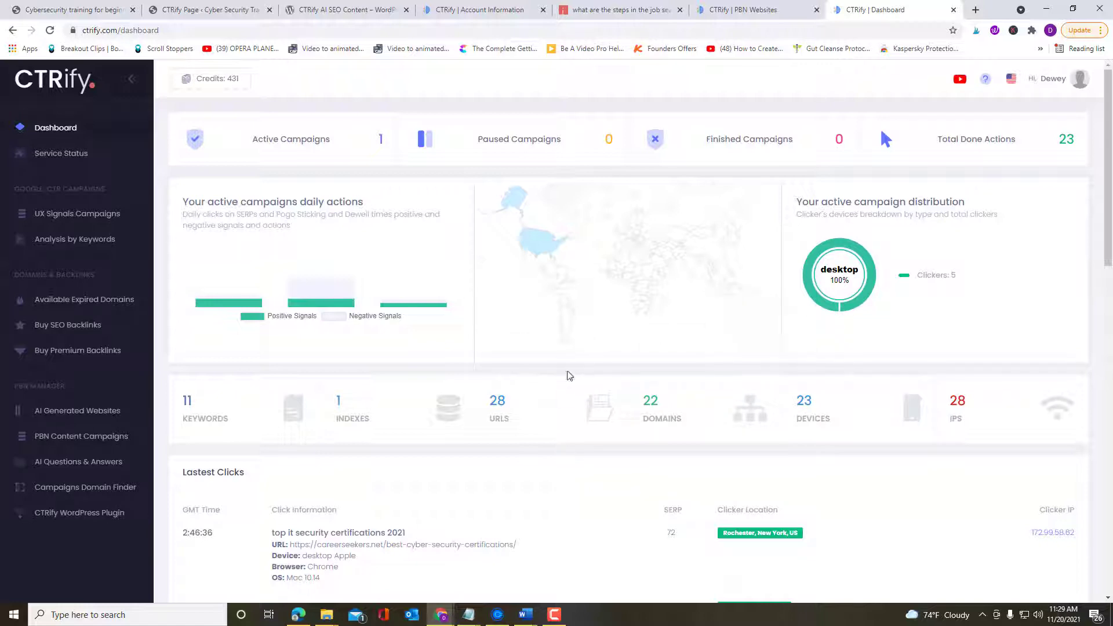
{"action": "scroll", "coordinate": [557, 390], "scroll_direction": "down", "scroll_amount": 1}
{"action": "scroll", "coordinate": [577, 385], "scroll_direction": "down", "scroll_amount": 2}
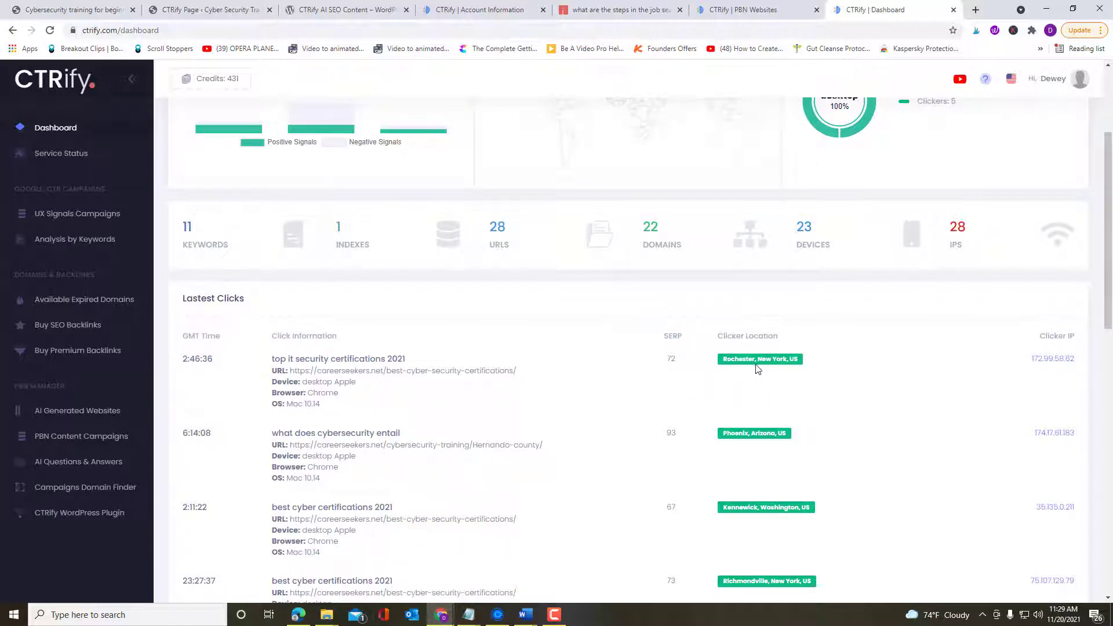
{"action": "scroll", "coordinate": [663, 373], "scroll_direction": "down", "scroll_amount": 1}
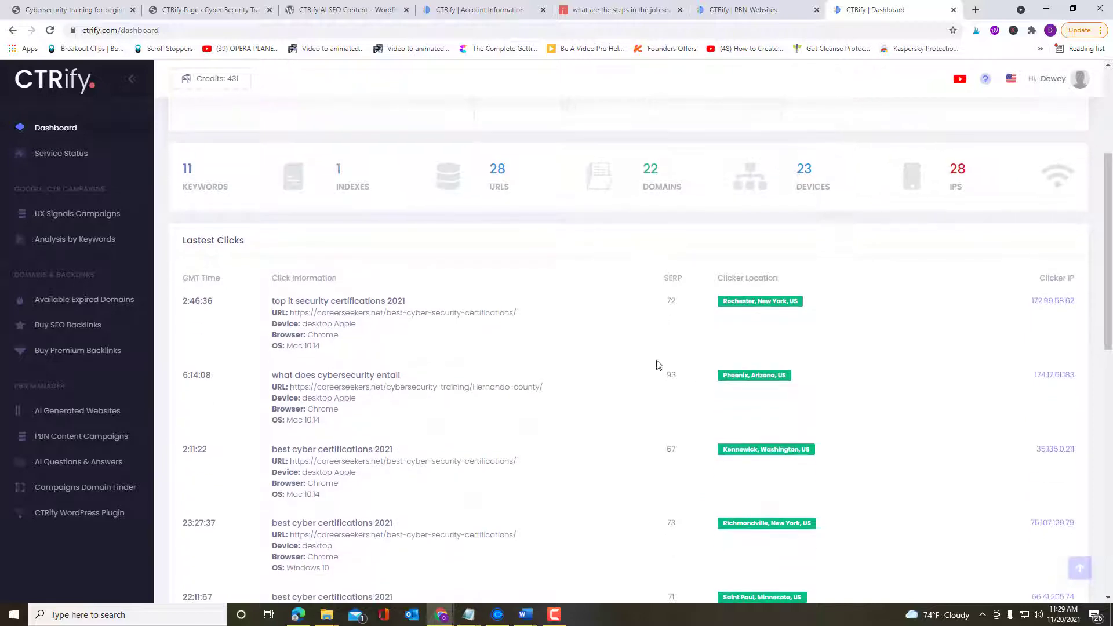
{"action": "scroll", "coordinate": [661, 373], "scroll_direction": "down", "scroll_amount": 7}
{"action": "scroll", "coordinate": [611, 395], "scroll_direction": "down", "scroll_amount": 5}
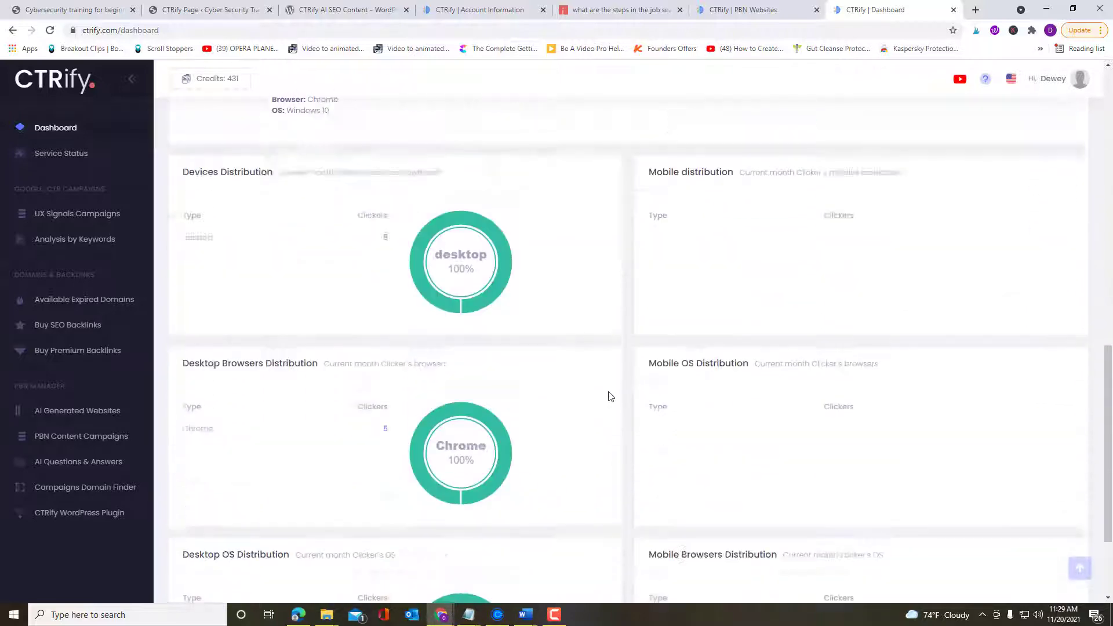
{"action": "scroll", "coordinate": [611, 396], "scroll_direction": "up", "scroll_amount": 13}
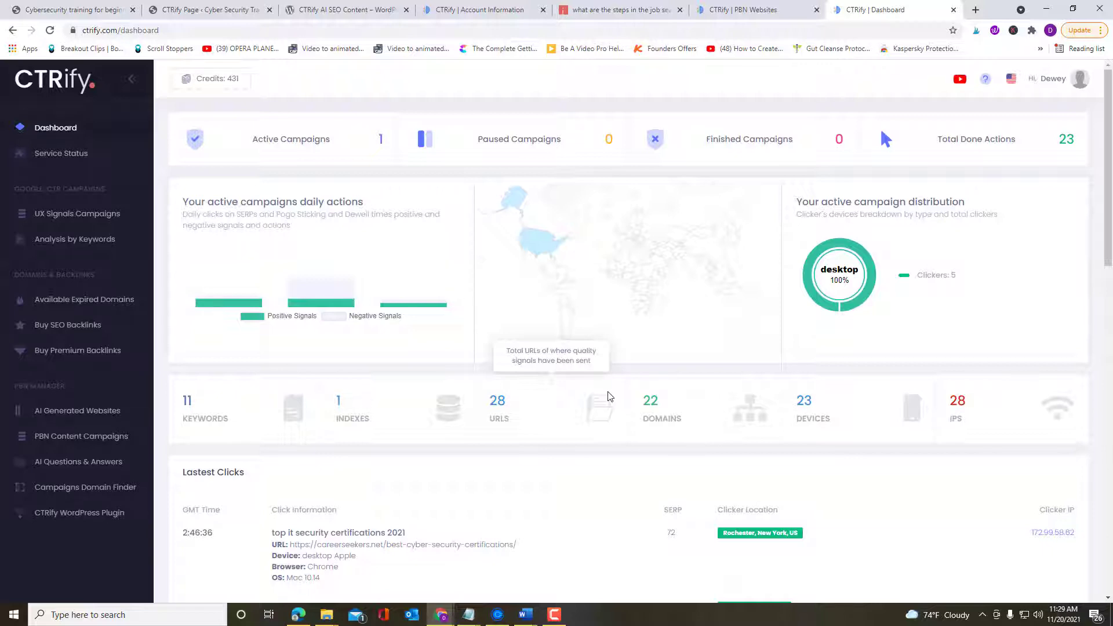
Glance at the 'Cybersecurity training for beginners' post.
{"action": "left_click", "coordinate": [60, 10]}
{"action": "scroll", "coordinate": [638, 459], "scroll_direction": "up", "scroll_amount": 10}
{"action": "scroll", "coordinate": [638, 459], "scroll_direction": "down", "scroll_amount": 10}
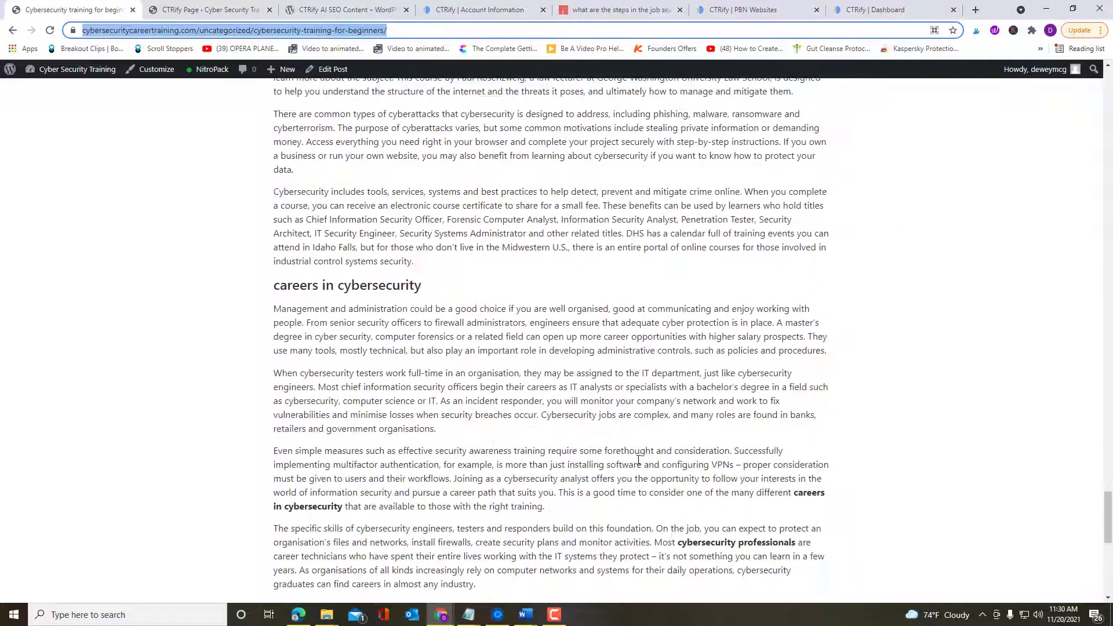
{"action": "scroll", "coordinate": [638, 460], "scroll_direction": "up", "scroll_amount": 3}
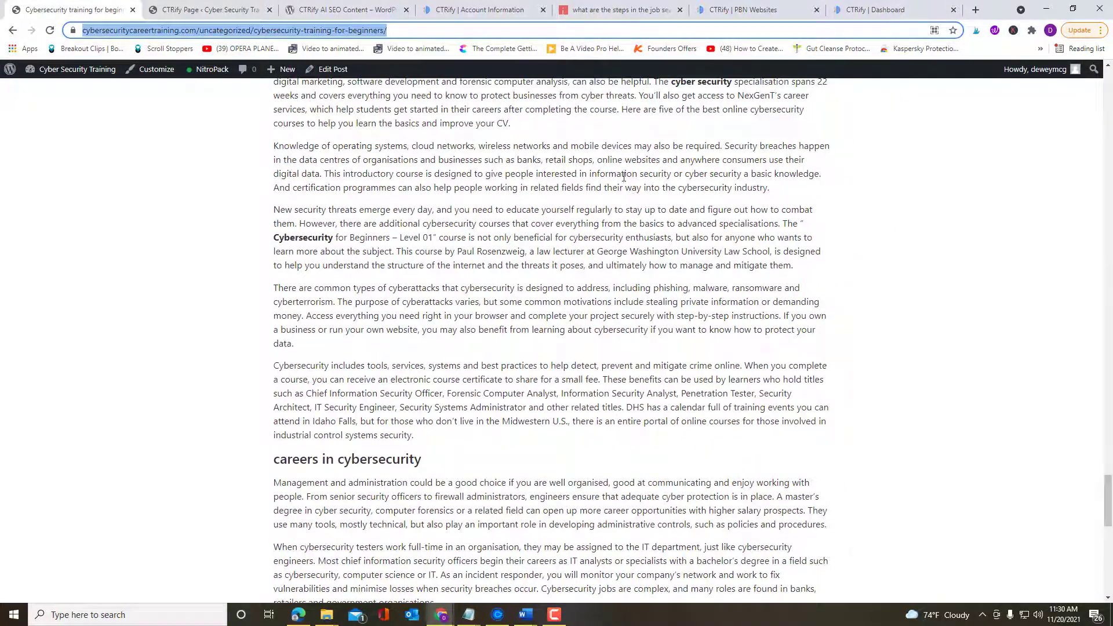
Return to the job search steps article at its building-your-online-presence passage.
{"action": "left_click", "coordinate": [617, 11]}
{"action": "scroll", "coordinate": [501, 416], "scroll_direction": "down", "scroll_amount": 15}
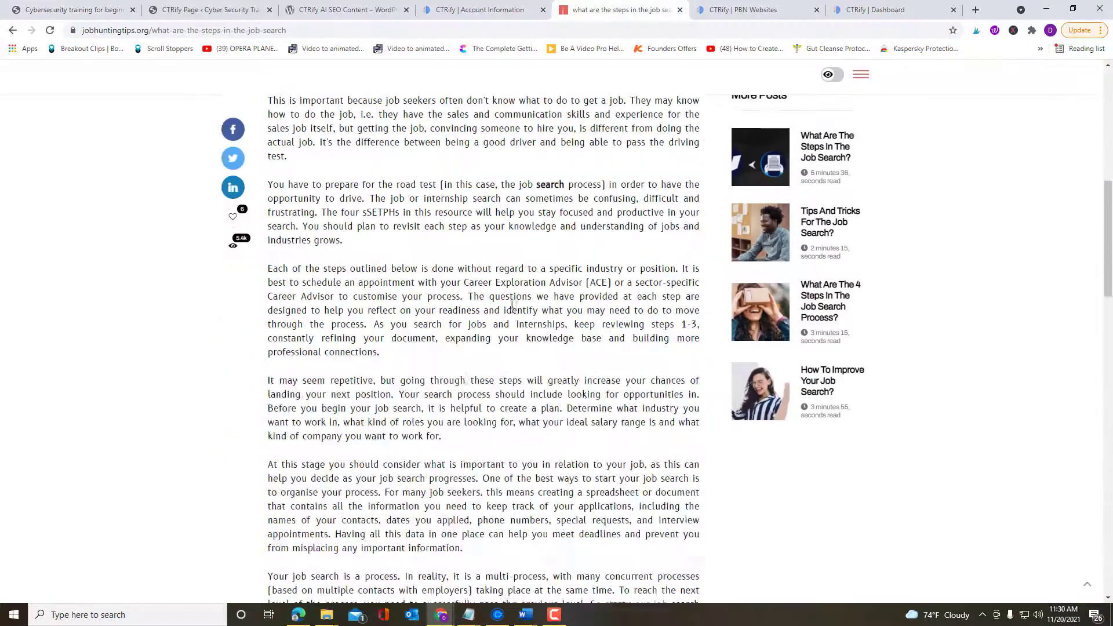
{"action": "scroll", "coordinate": [500, 417], "scroll_direction": "up", "scroll_amount": 15}
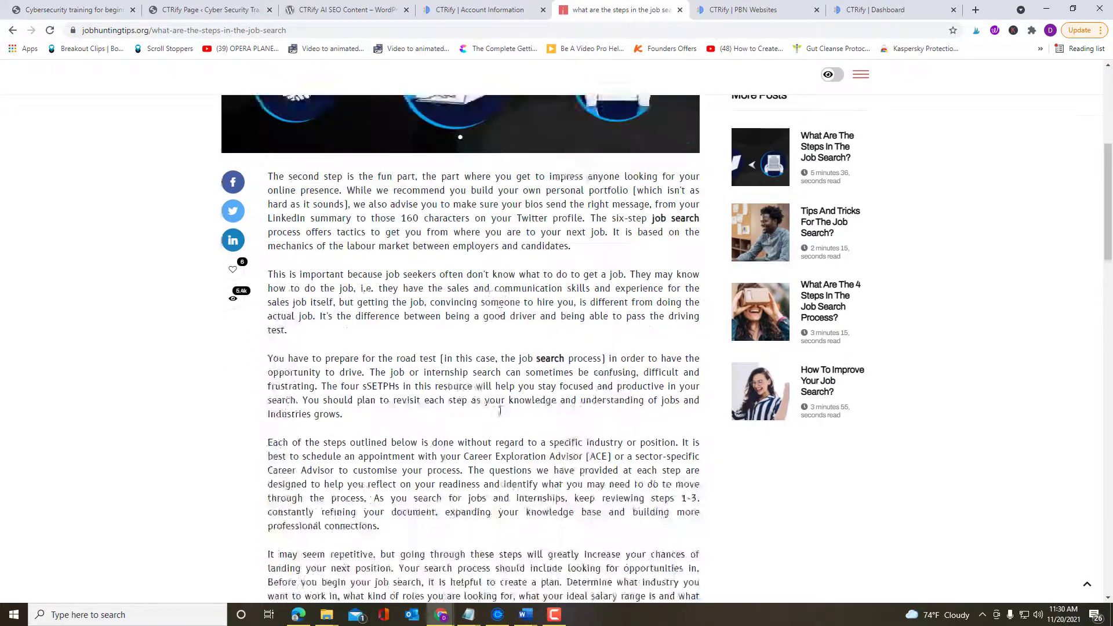